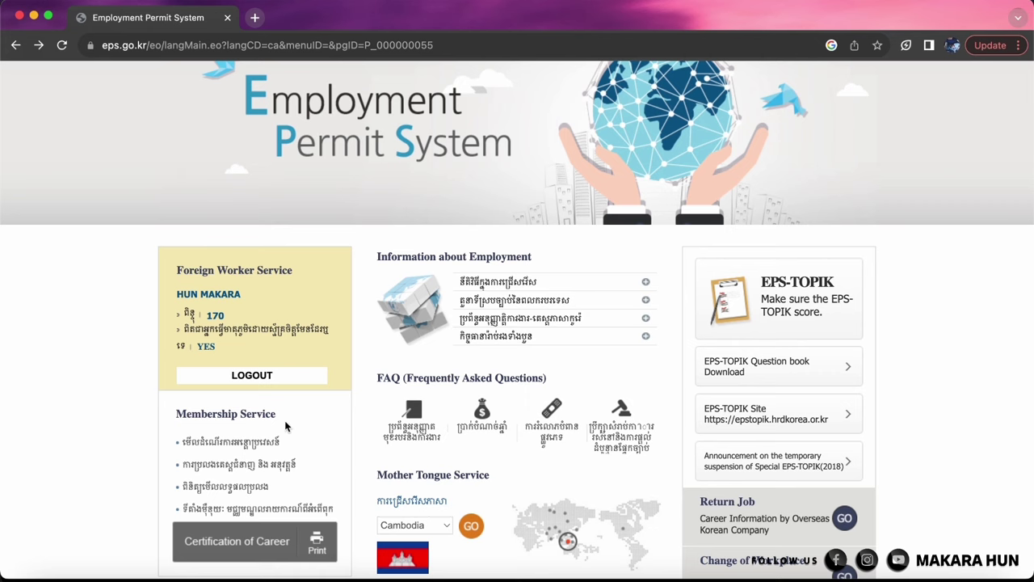
Open the worker's entry-progress status page from the first Membership Service link
left_click(269, 444)
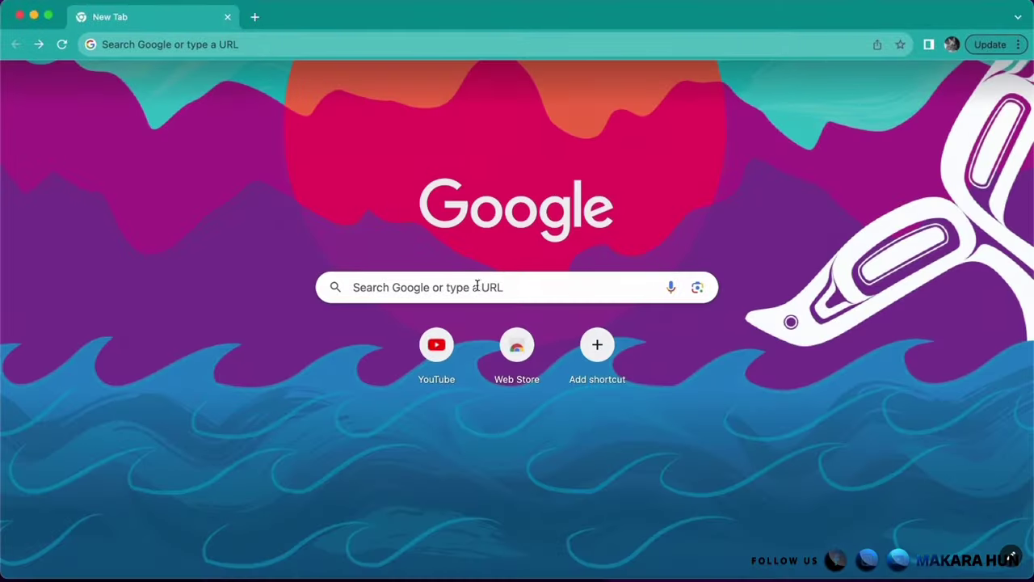
Search Google for 'eps' and open the EPS (Employment Permit System) result
left_click(477, 287)
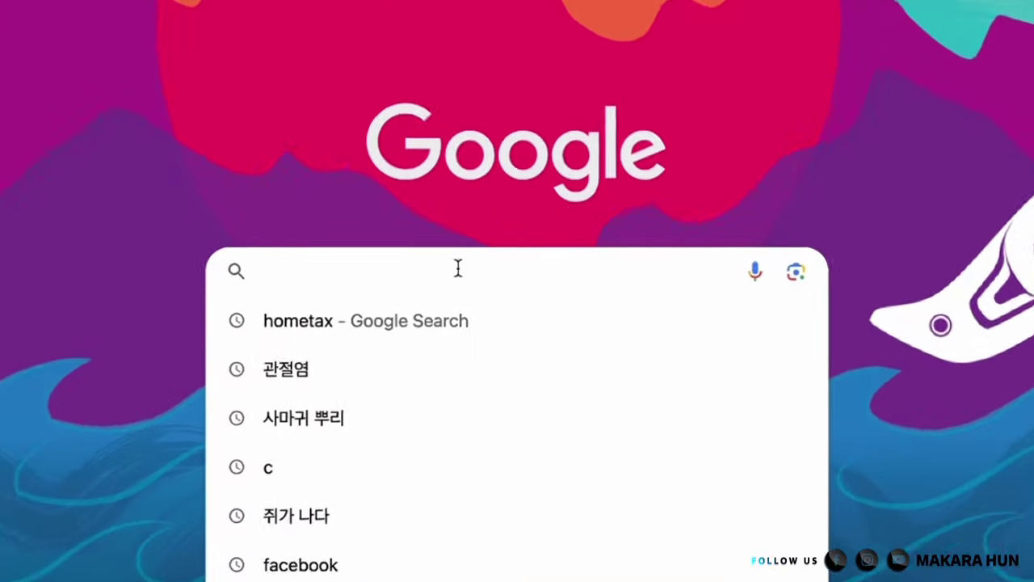
type("e")
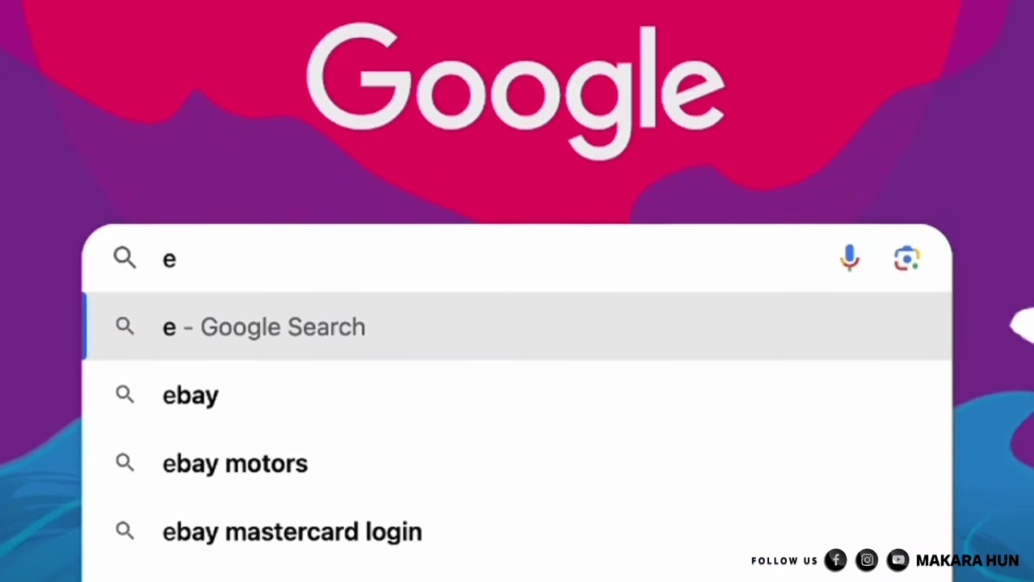
type("ps")
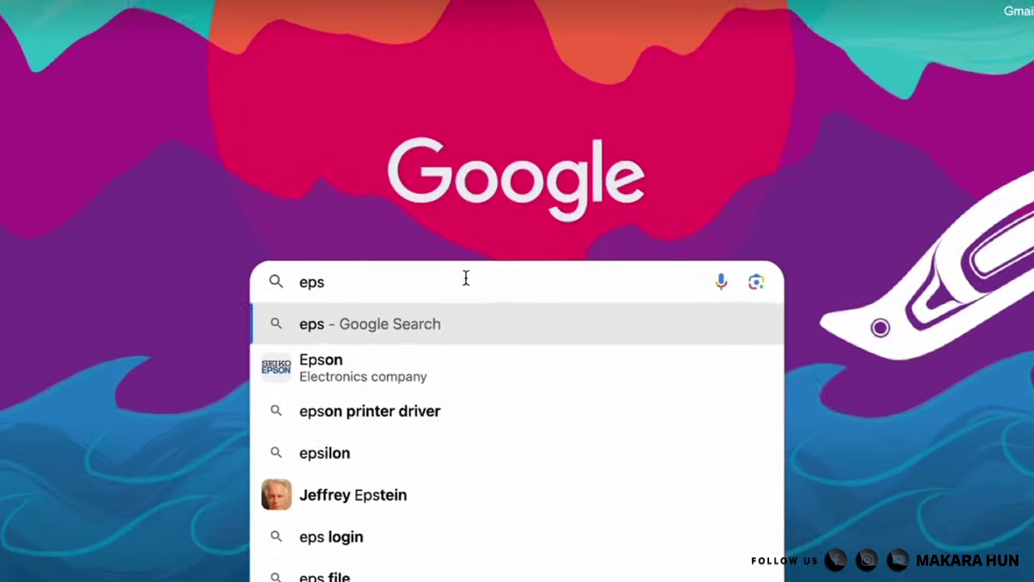
key("Return")
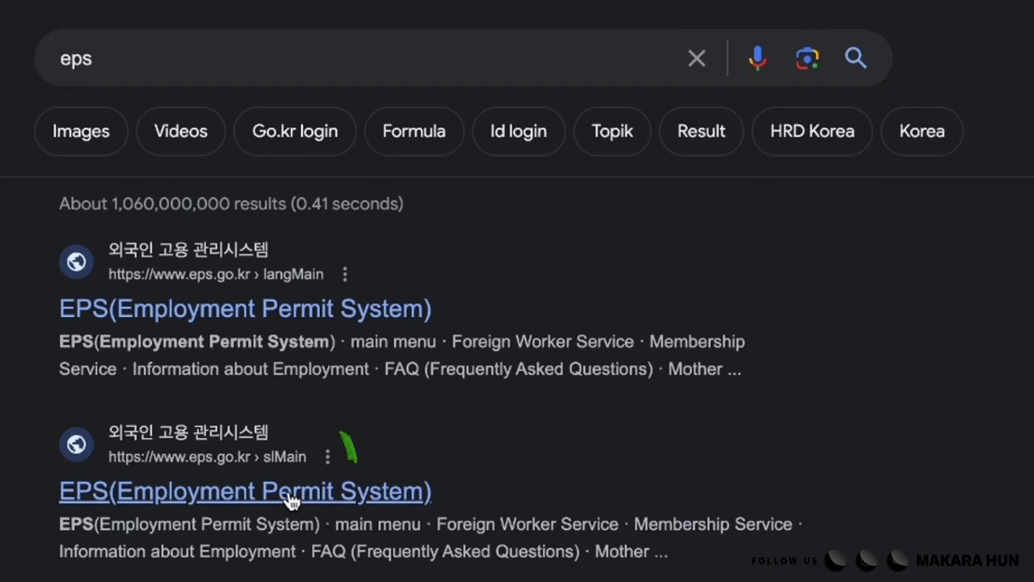
left_click(288, 489)
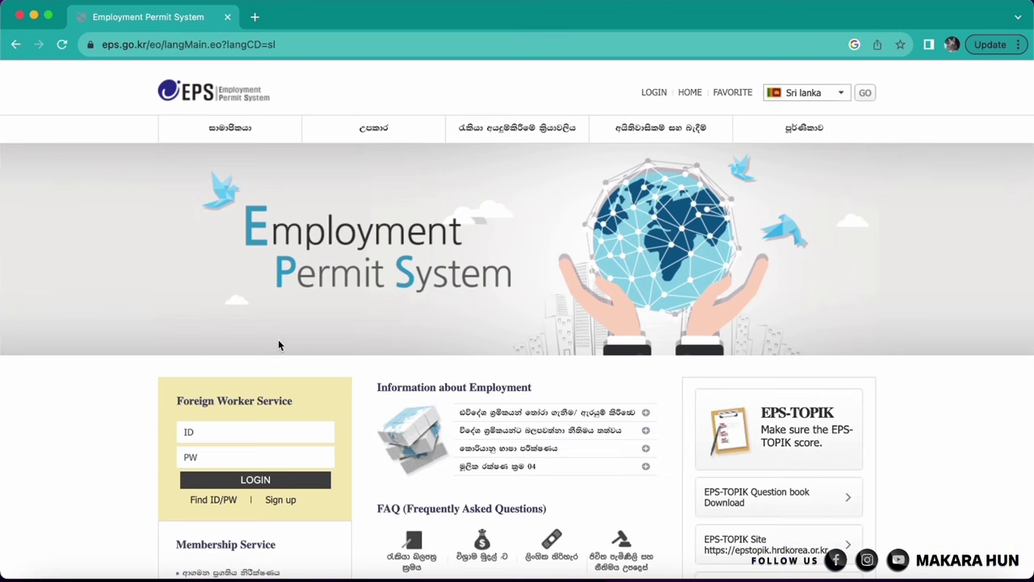
Switch the EPS site to Cambodia's language via the Select Country list
scroll(299, 337, "down", 3)
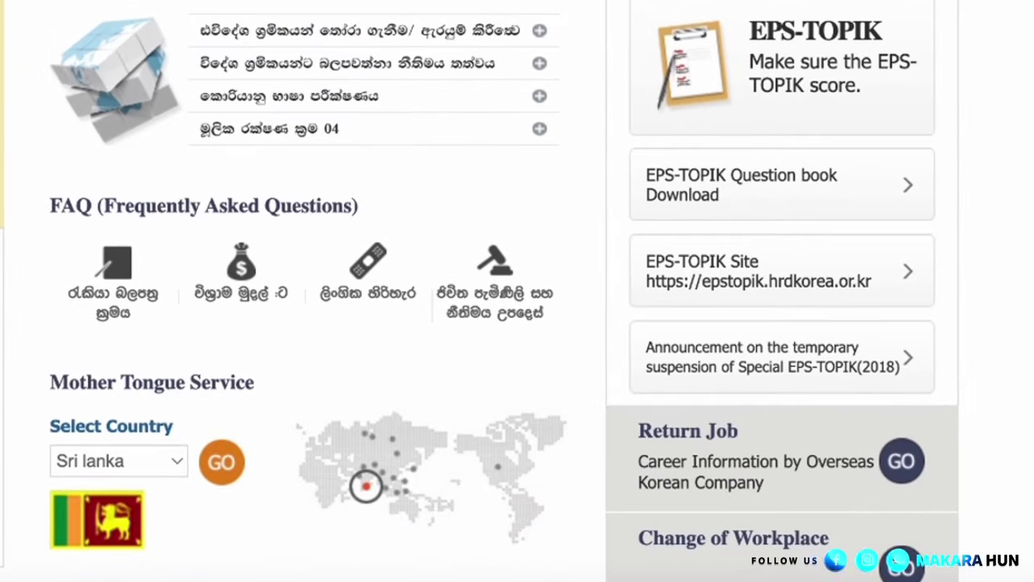
left_click(184, 455)
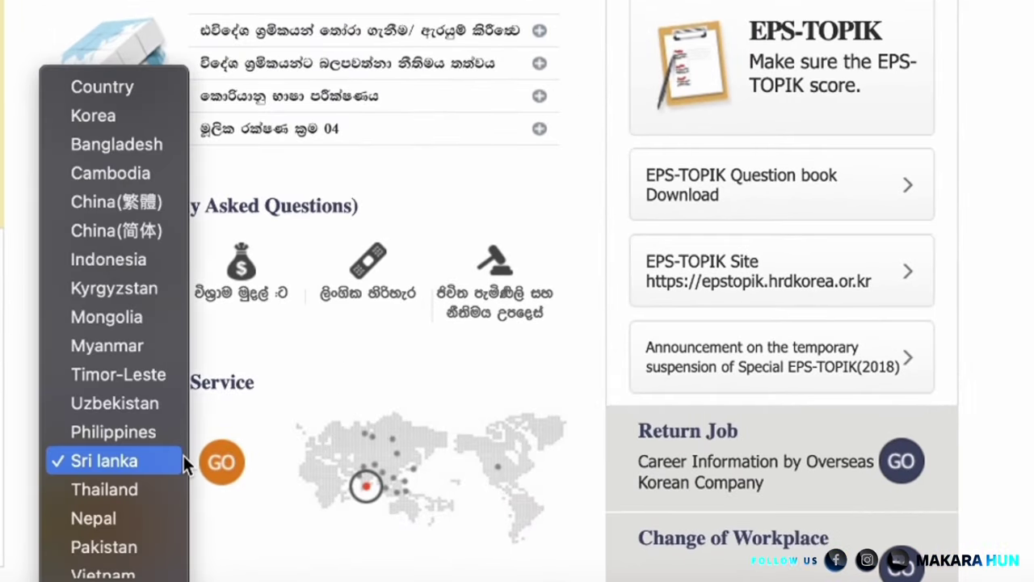
left_click(116, 172)
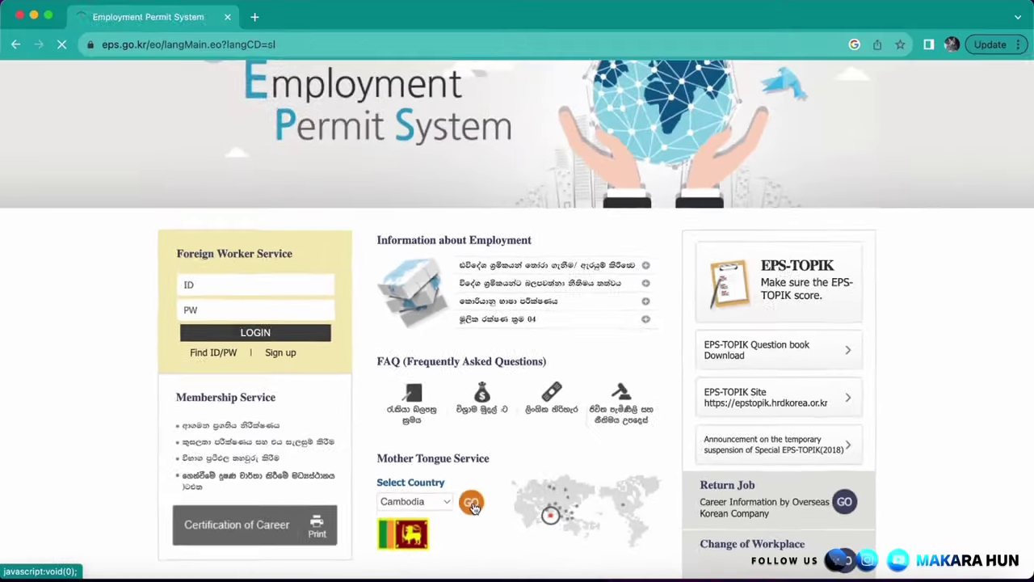
left_click(222, 462)
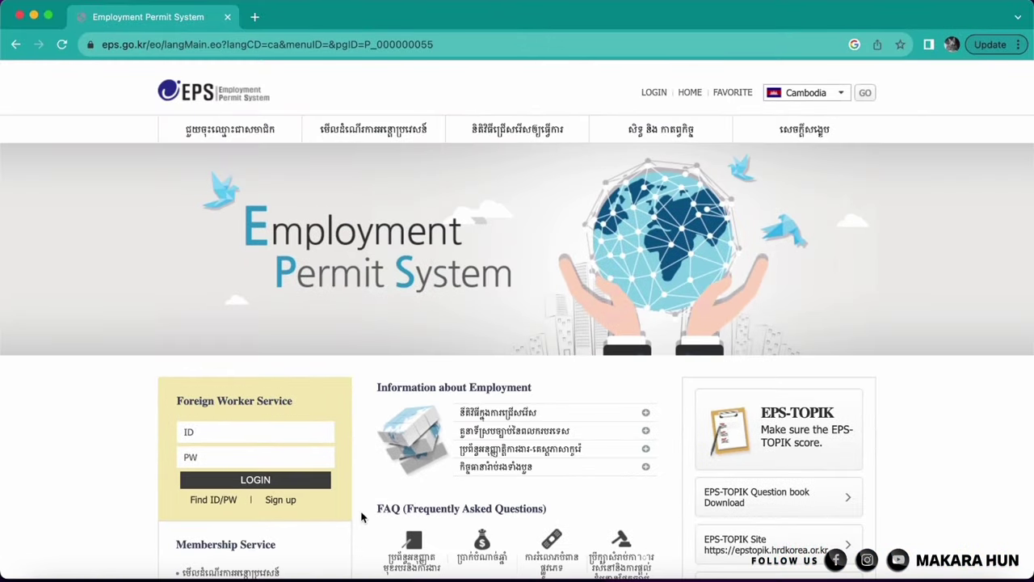
Start Sign up and continue with EPS-TOPIK number identification
scroll(361, 517, "down", 3)
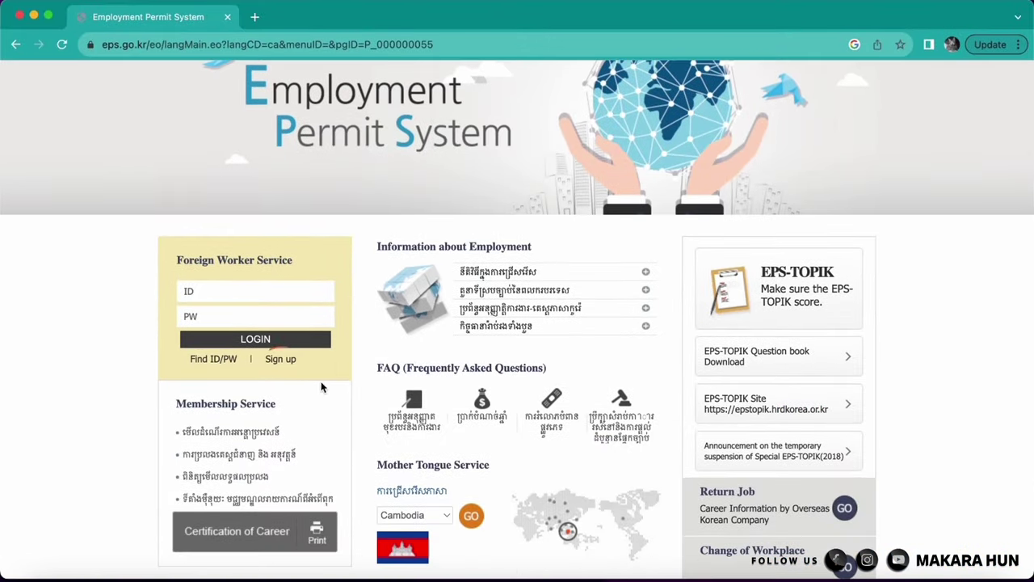
left_click(283, 360)
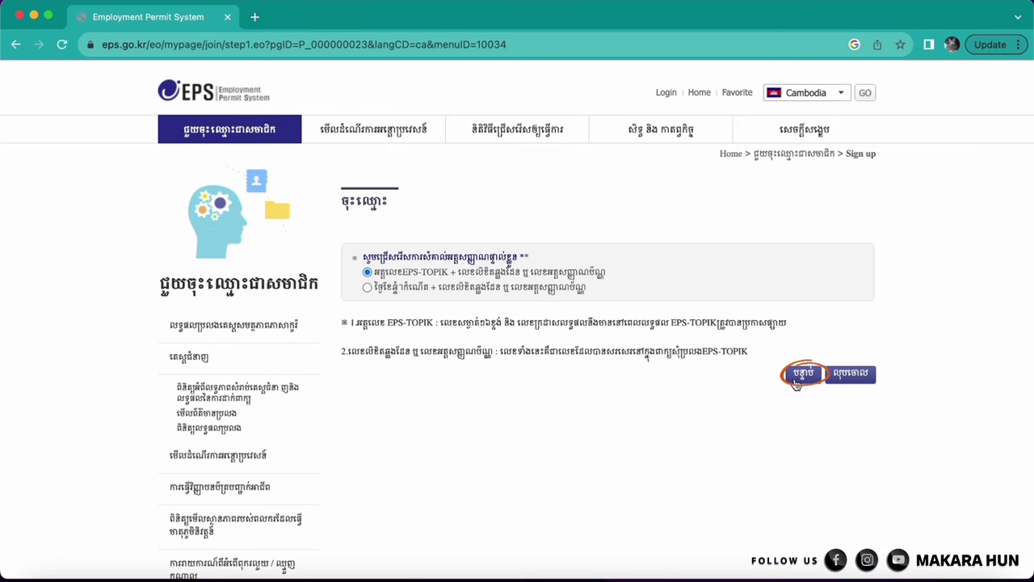
left_click(802, 374)
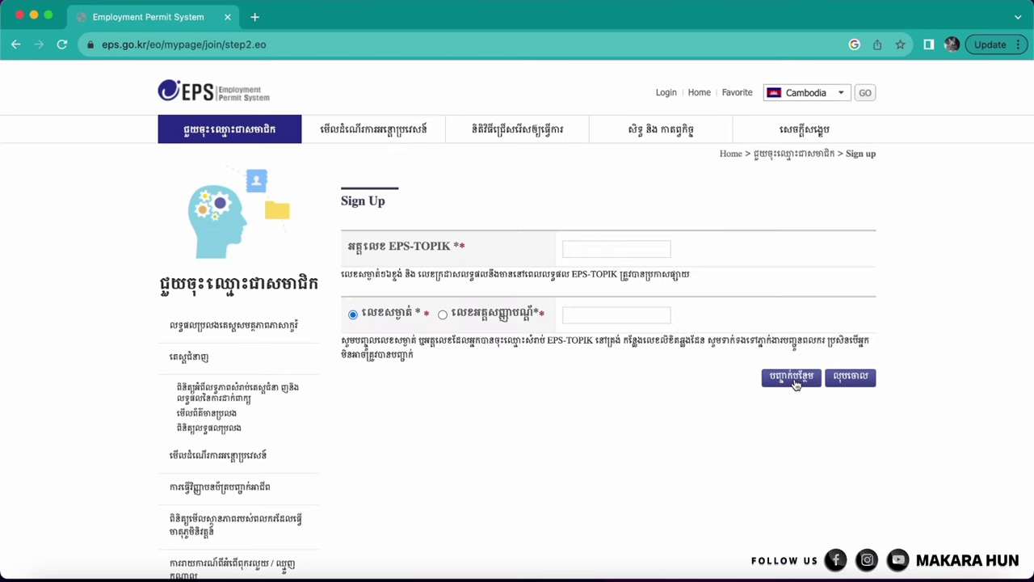
Enter the EPS-TOPIK number and the password, then submit to reach the Terms page
left_click(635, 252)
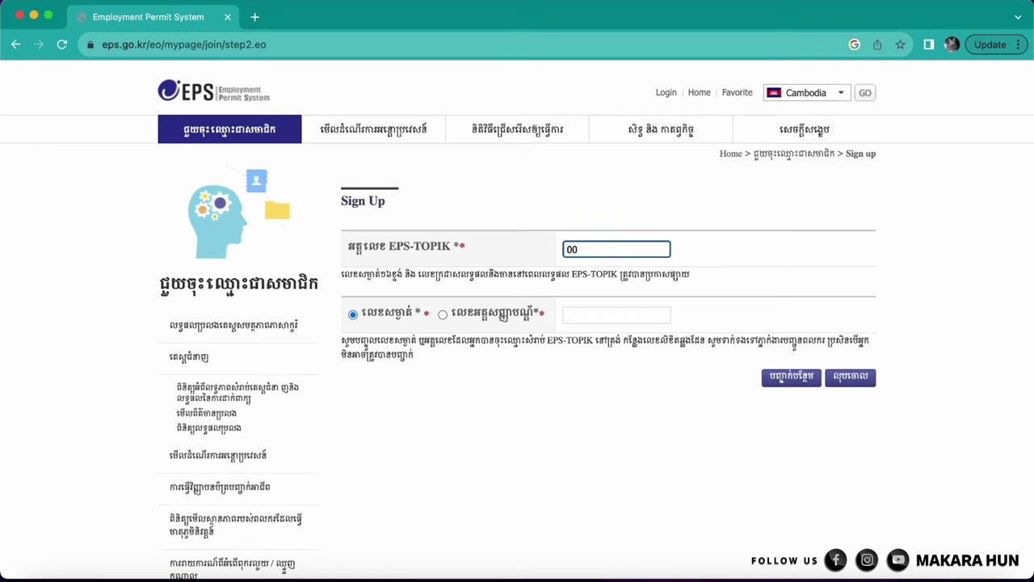
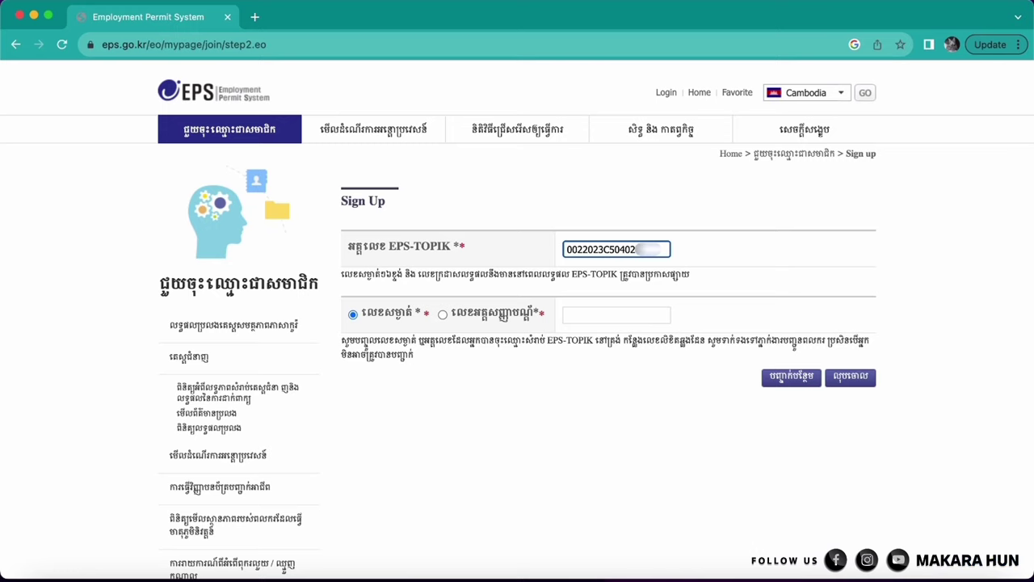
left_click(597, 317)
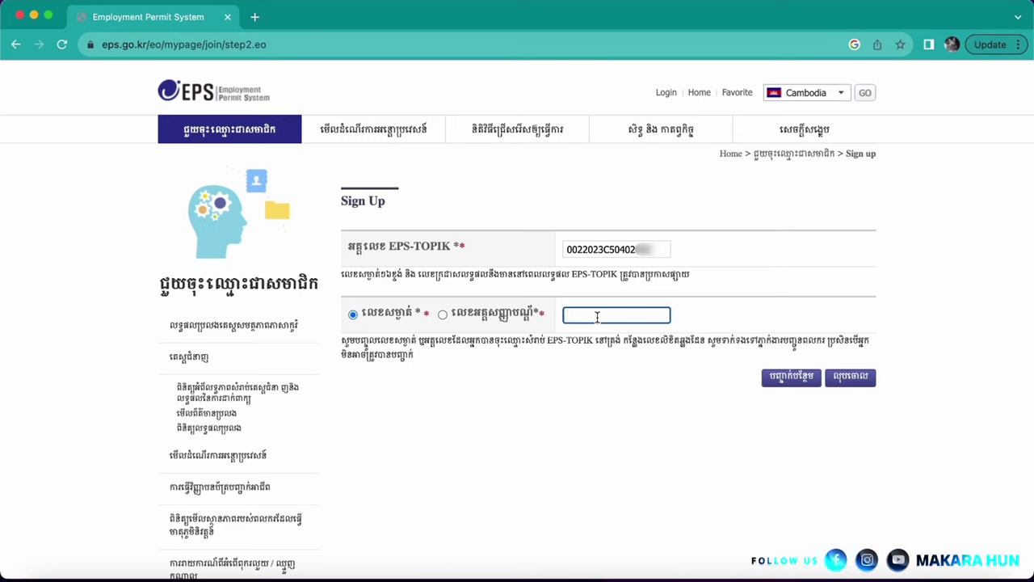
type("********")
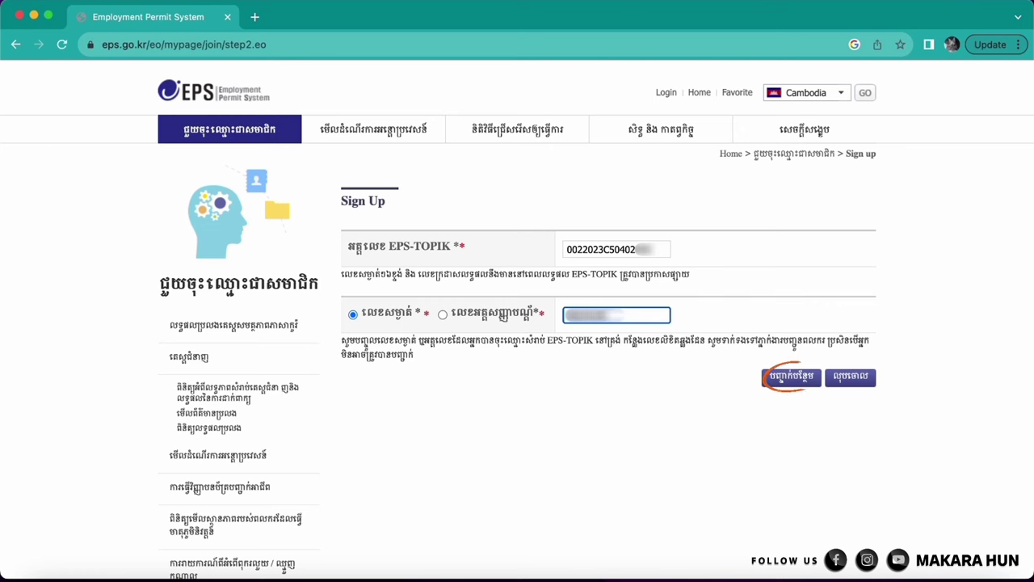
left_click(788, 376)
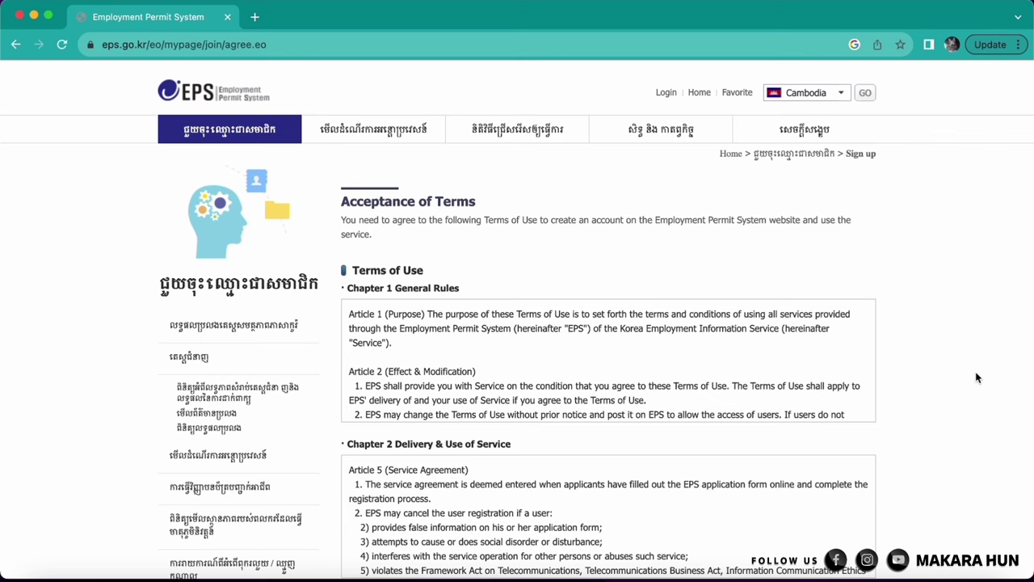
Agree to the personal-information handling, collection and third-party consents, then continue
scroll(976, 377, "down", 3)
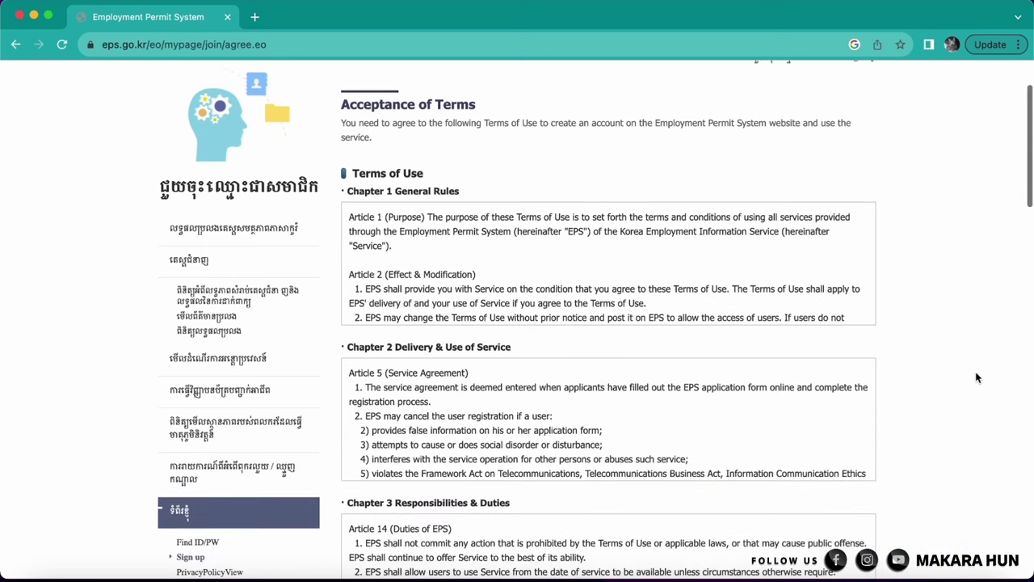
scroll(976, 377, "down", 3)
scroll(976, 378, "down", 3)
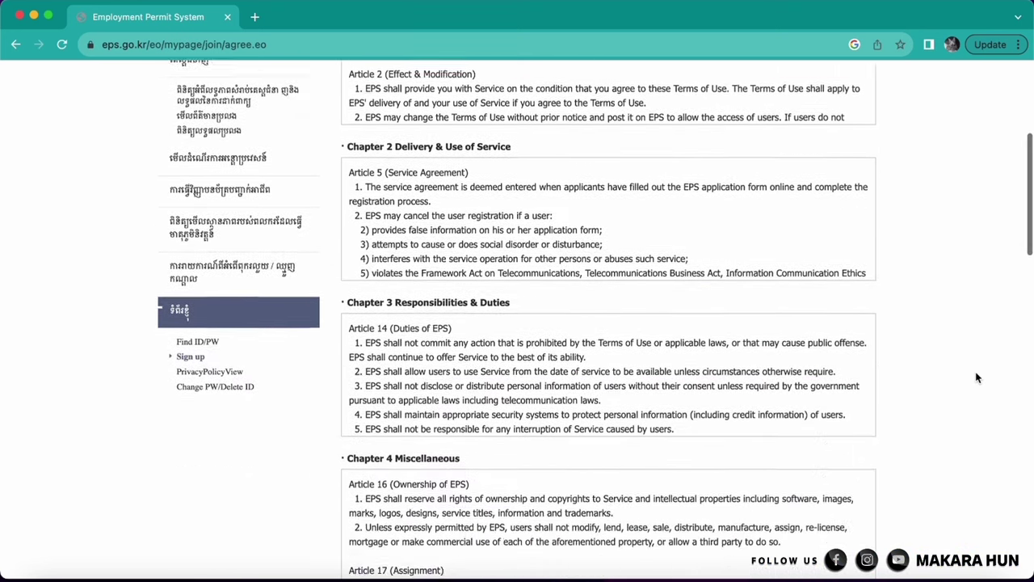
scroll(976, 378, "down", 5)
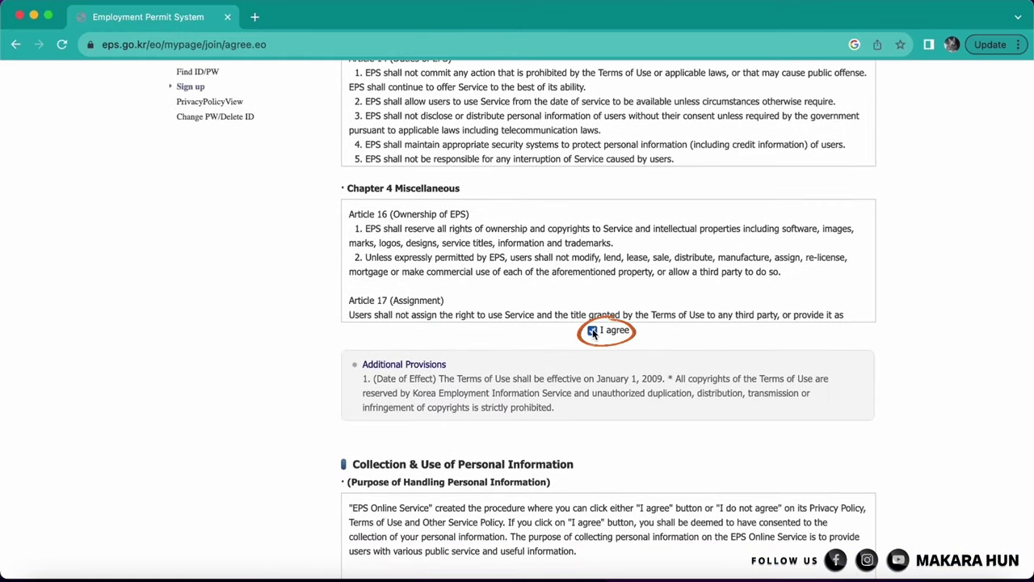
scroll(699, 481, "down", 3)
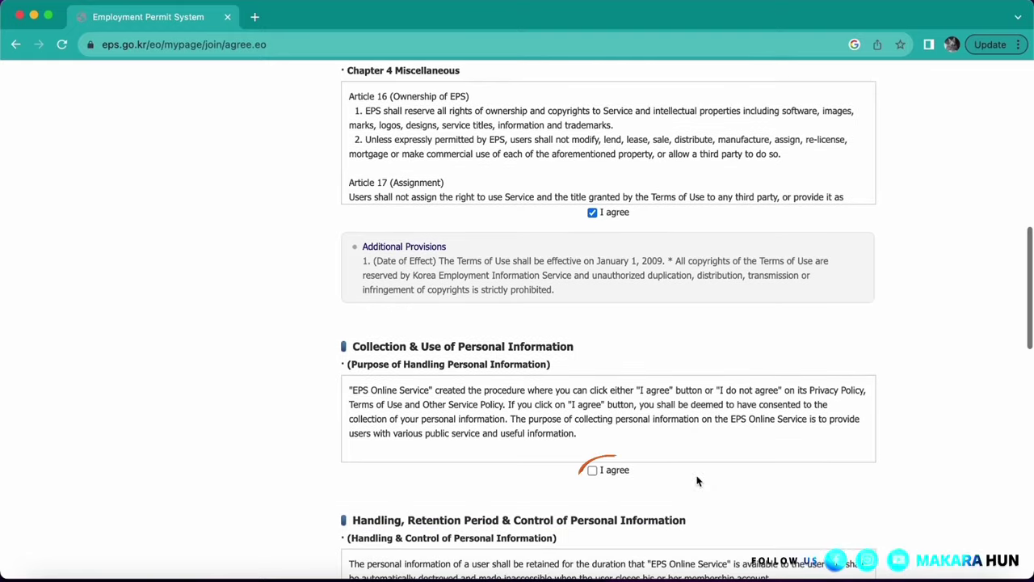
scroll(593, 477, "down", 2)
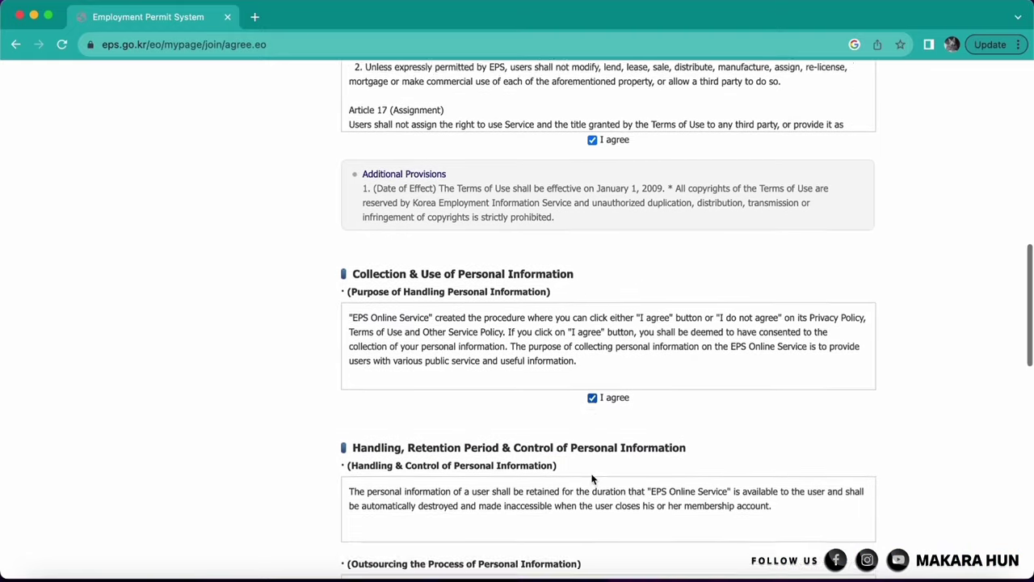
scroll(590, 477, "down", 8)
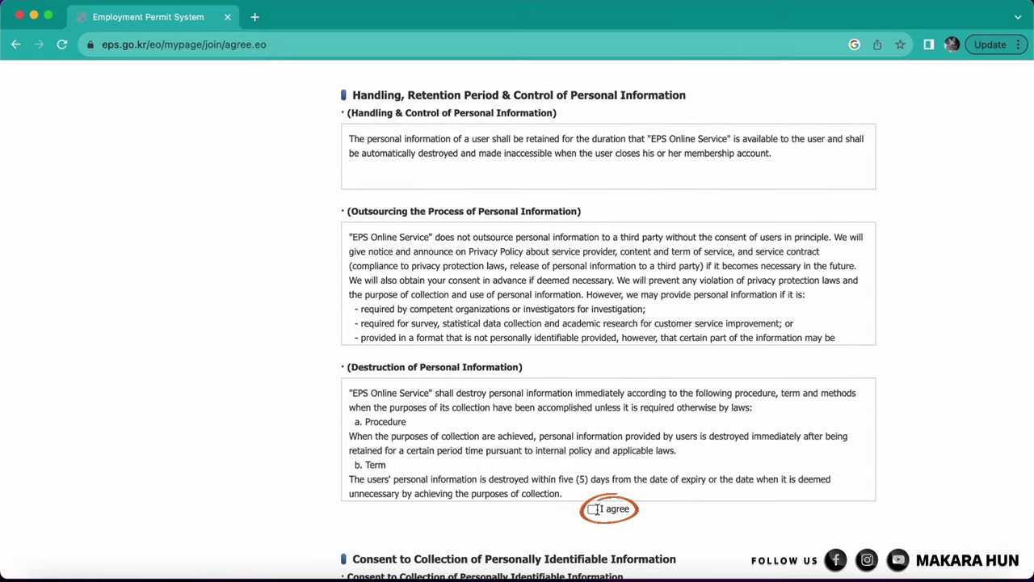
left_click(591, 510)
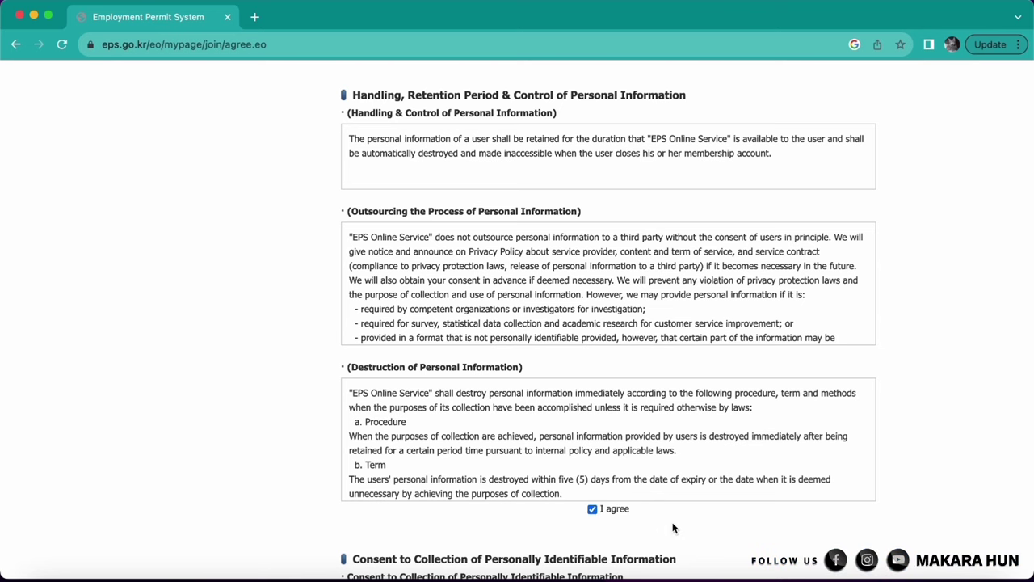
scroll(674, 528, "down", 6)
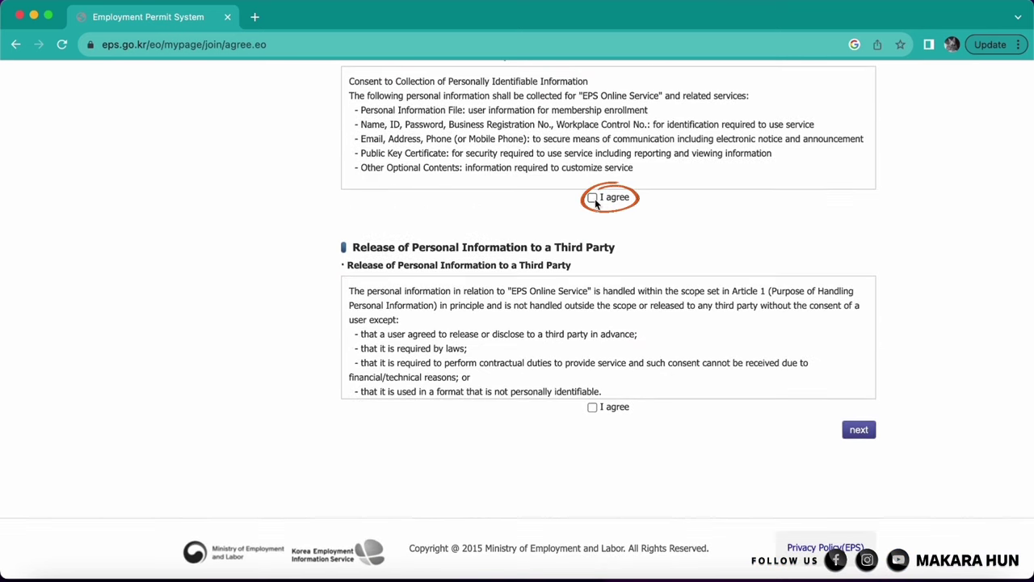
left_click(593, 198)
left_click(594, 409)
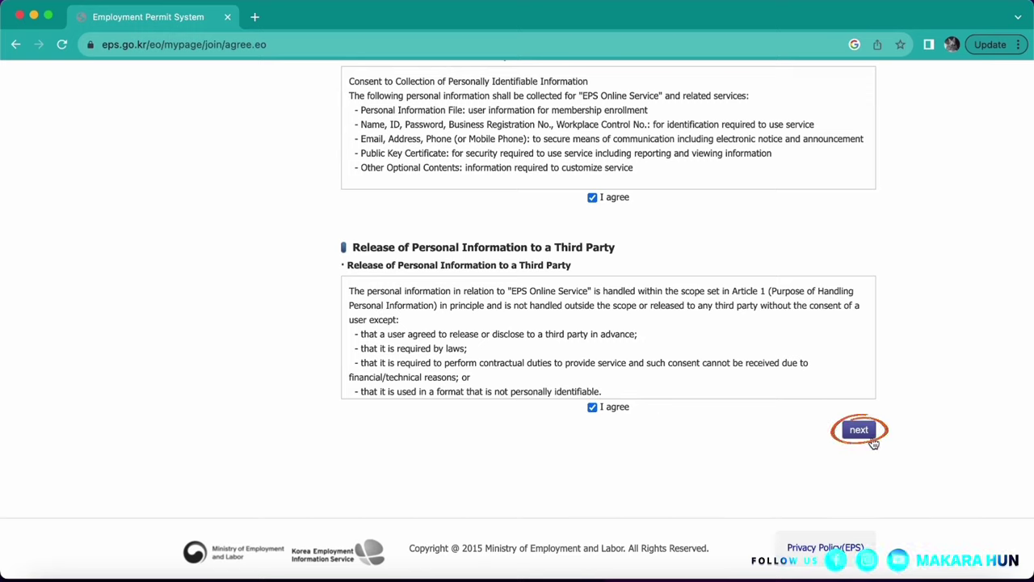
left_click(872, 441)
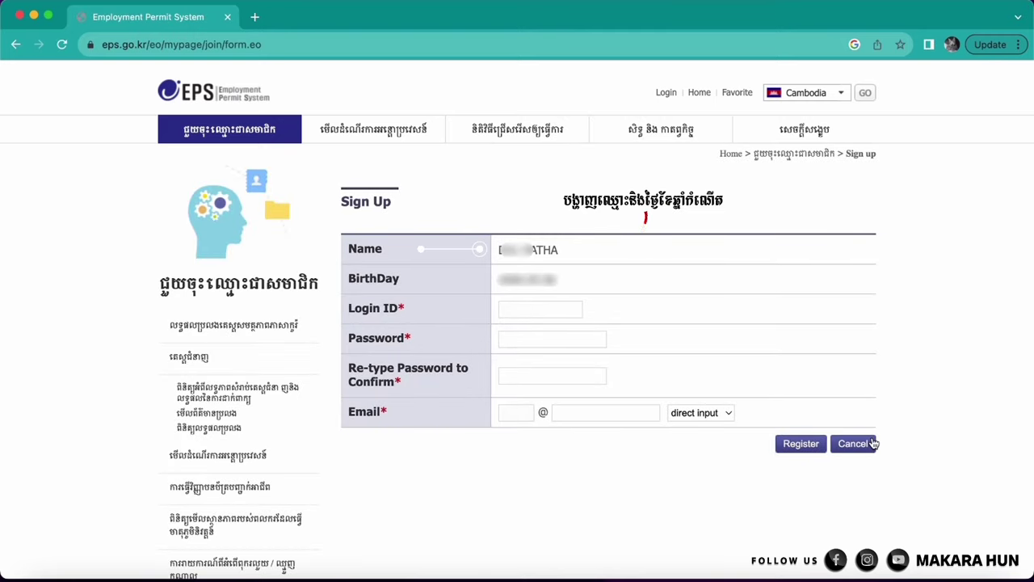
Fill in a login ID, a password and the matching password confirmation
left_click(565, 311)
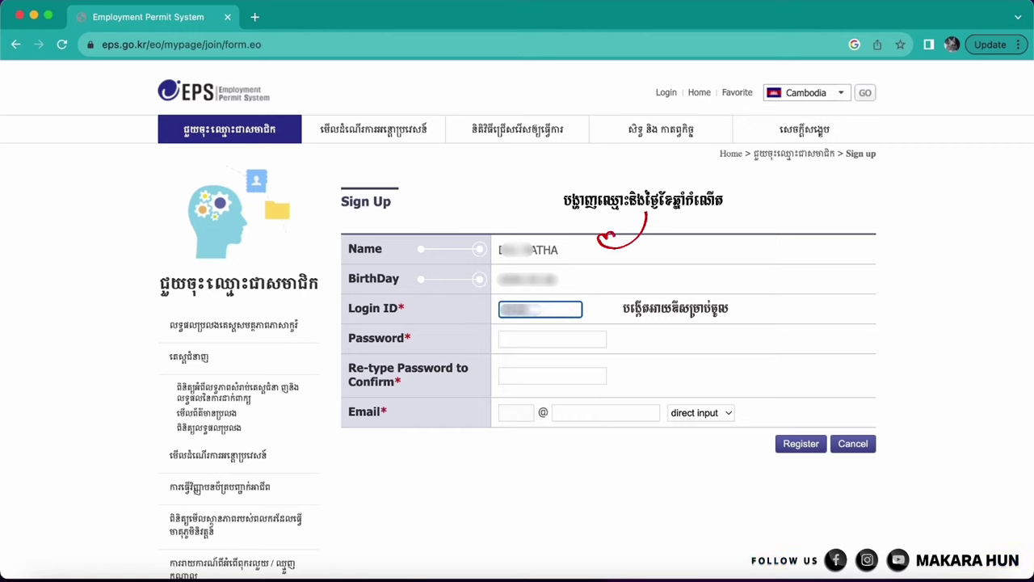
left_click(568, 335)
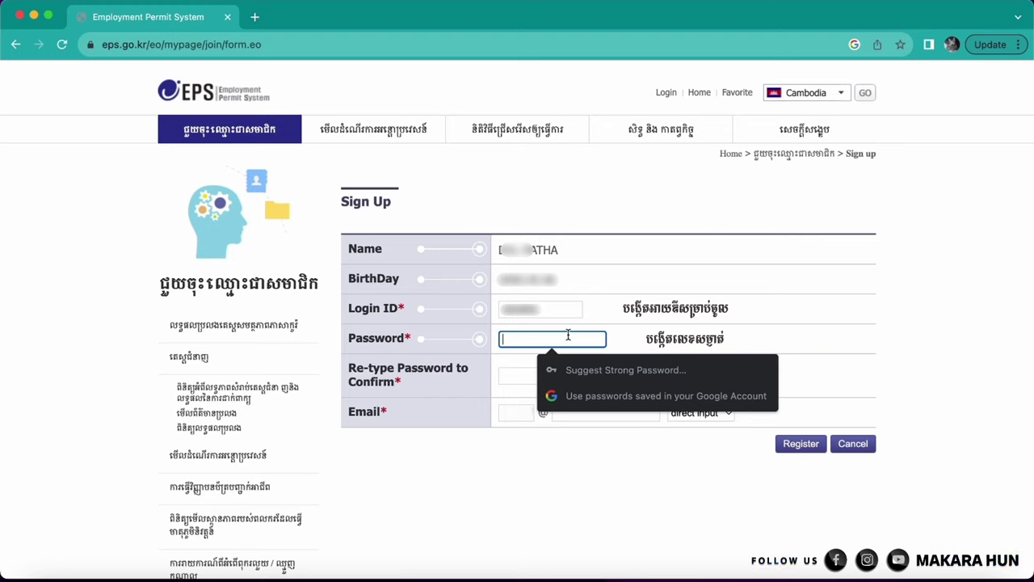
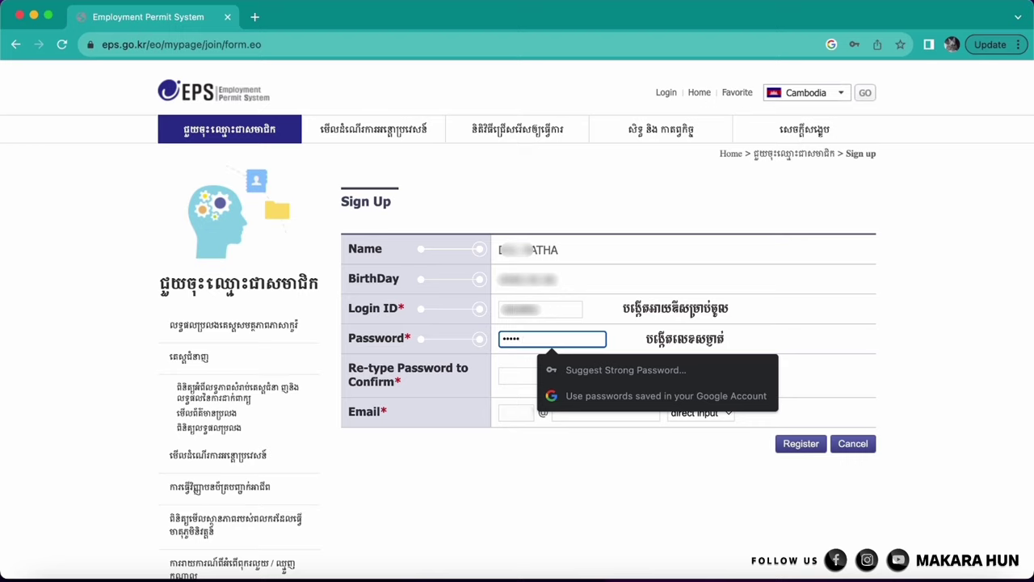
left_click(527, 376)
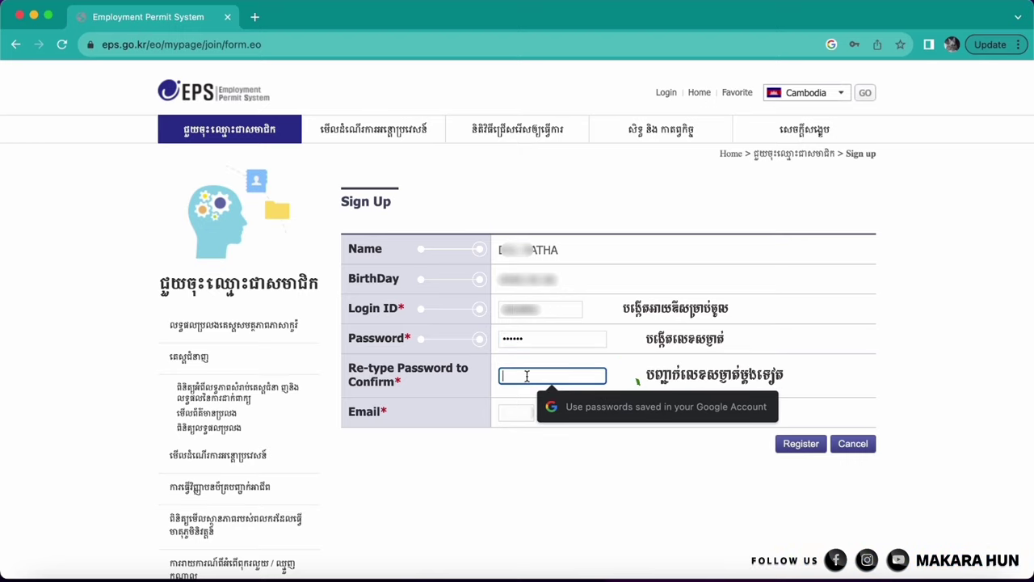
type("1")
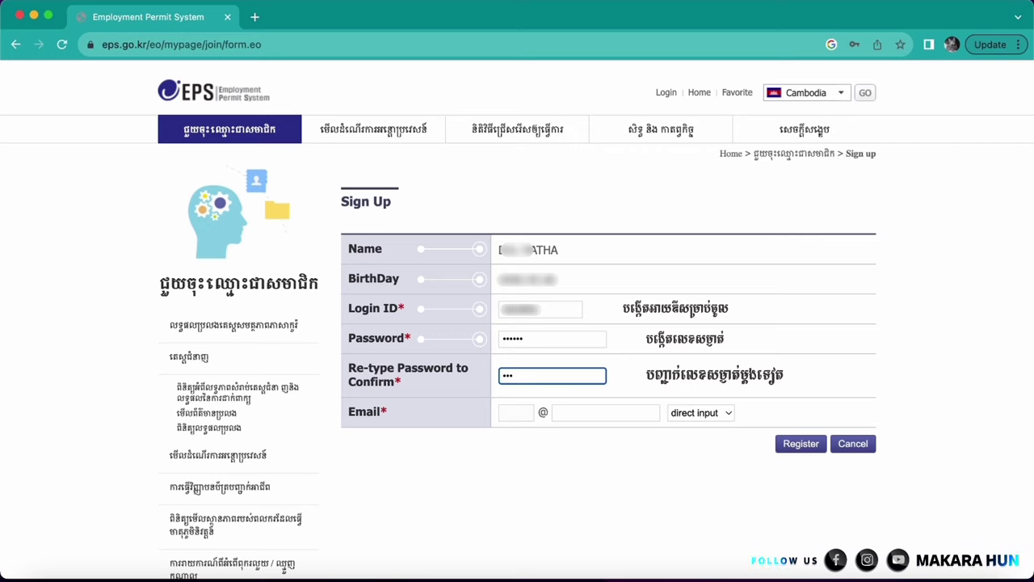
type("34")
left_click(516, 413)
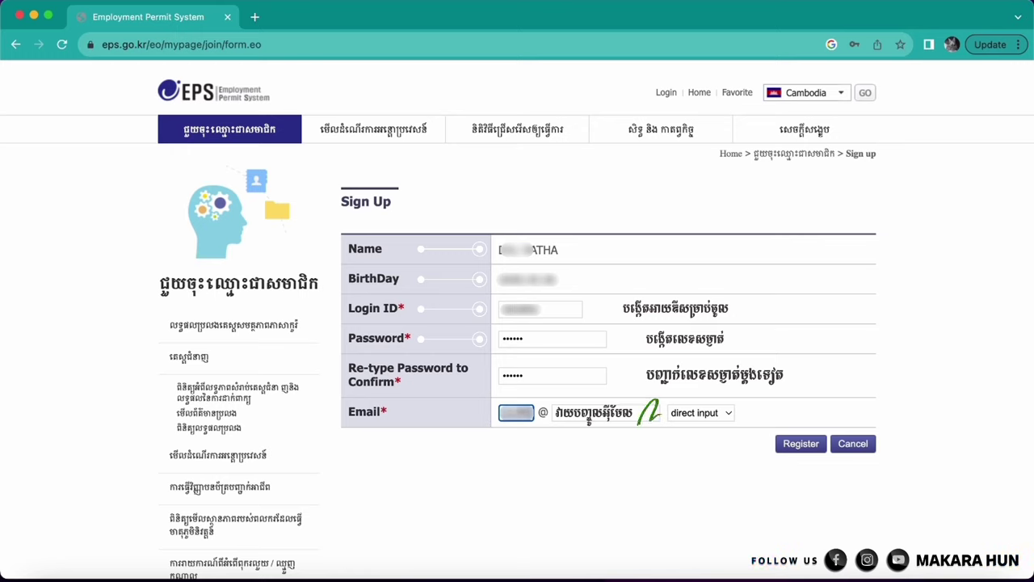
Choose gmail.com as the email domain, submit, and dismiss the 10-character password warning
left_click(724, 420)
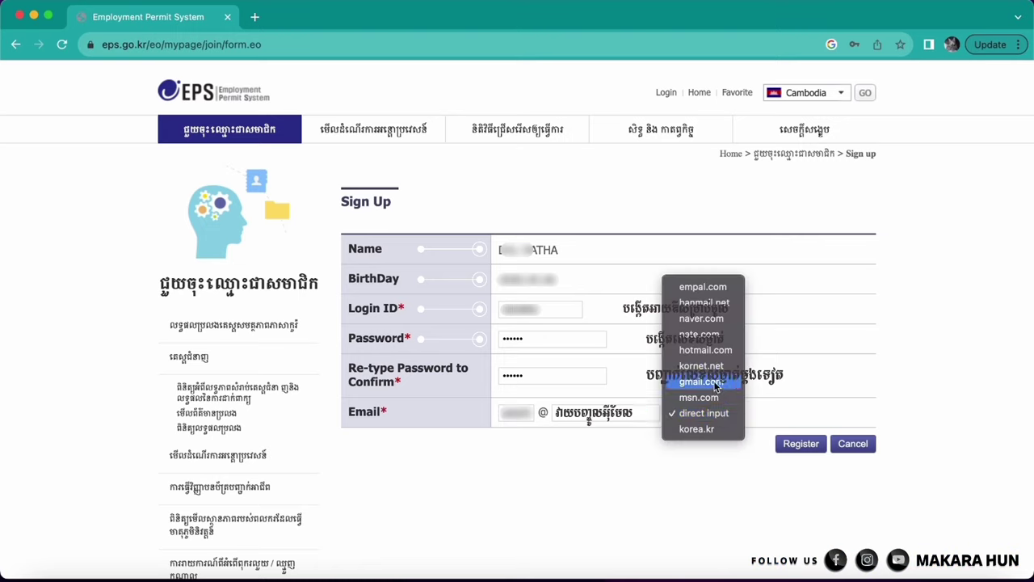
left_click(717, 381)
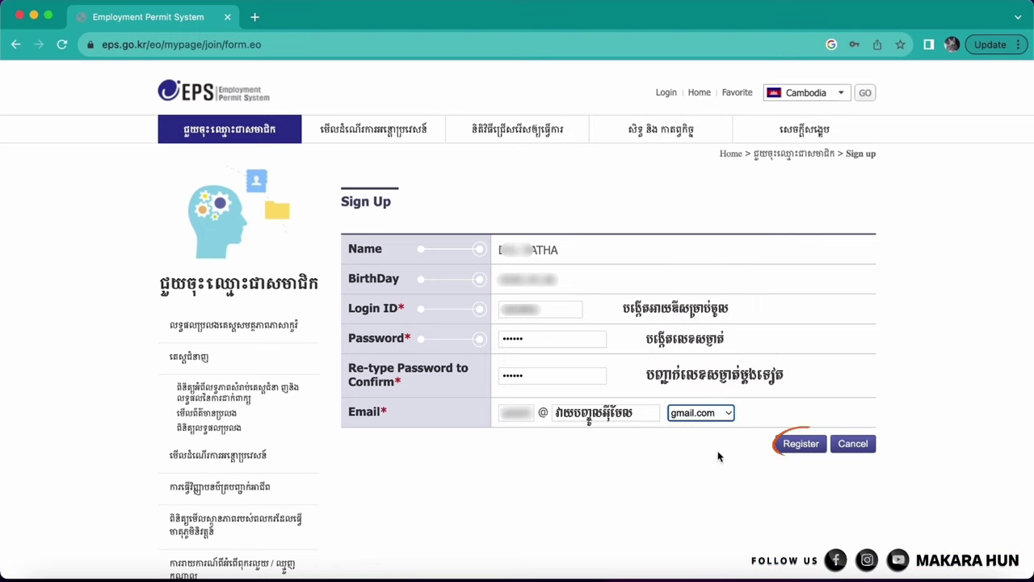
left_click(784, 452)
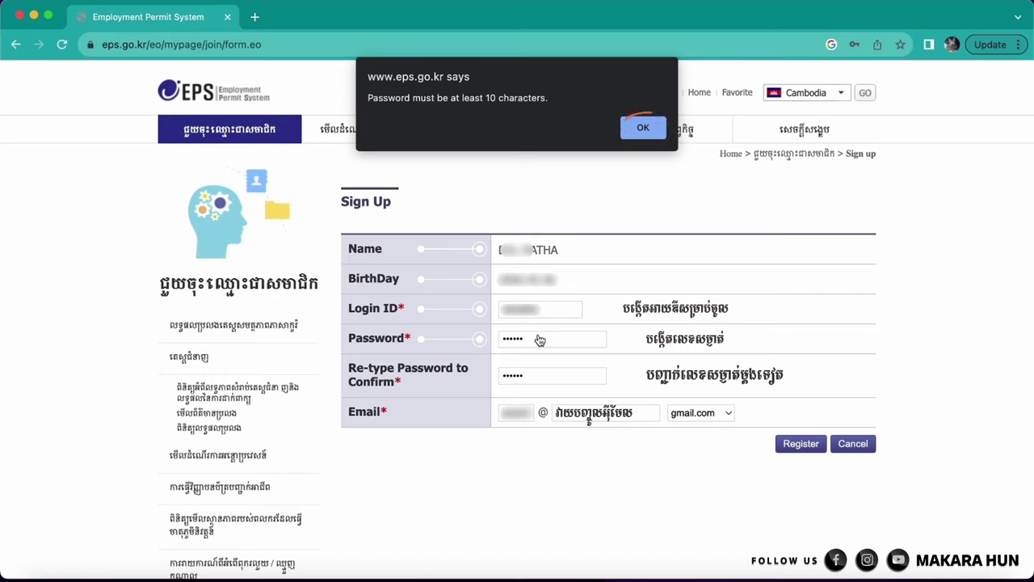
left_click(644, 126)
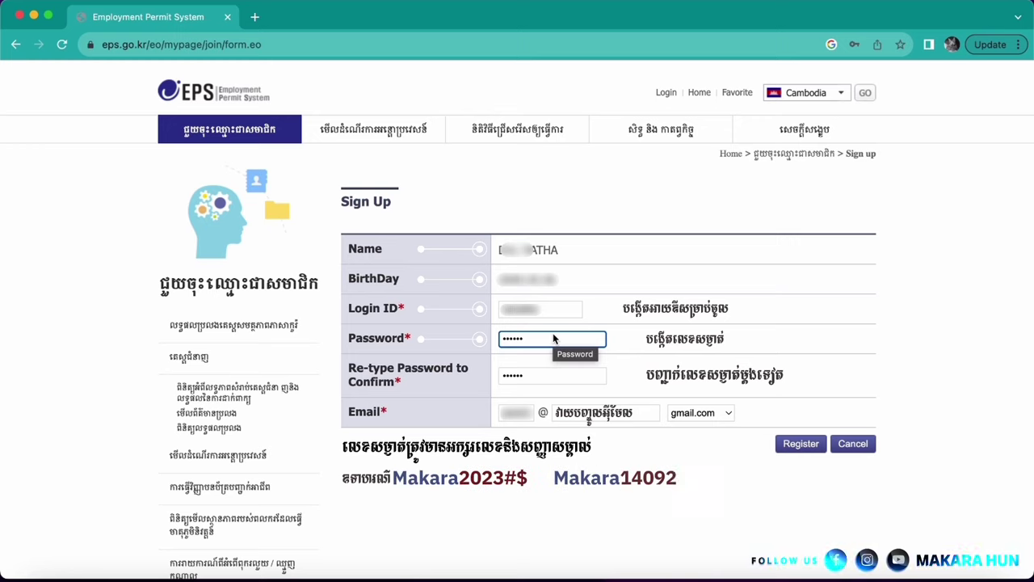
Lengthen the password and its confirmation to ten characters, then confirm membership registration
type("a")
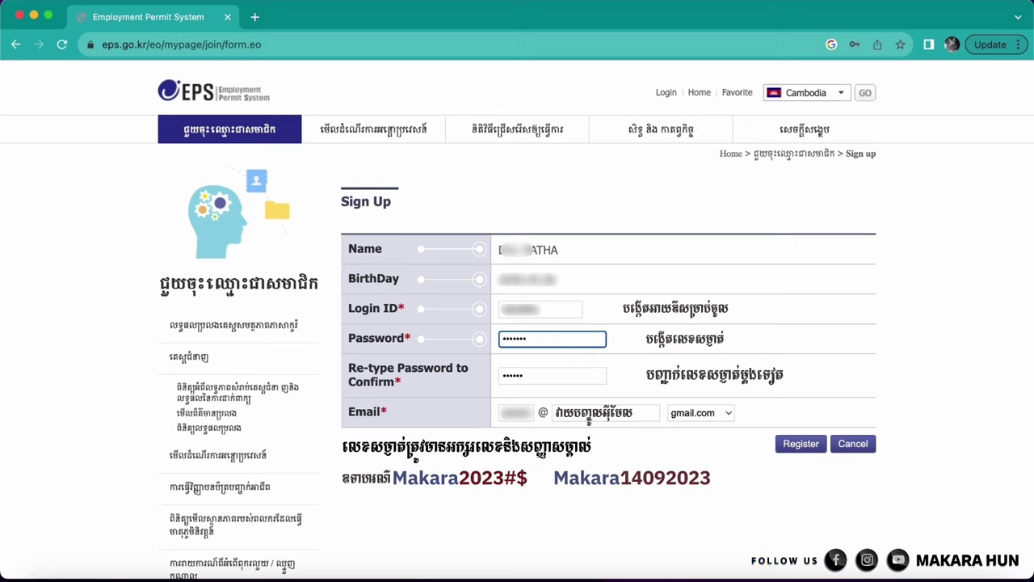
left_click(557, 375)
type("2")
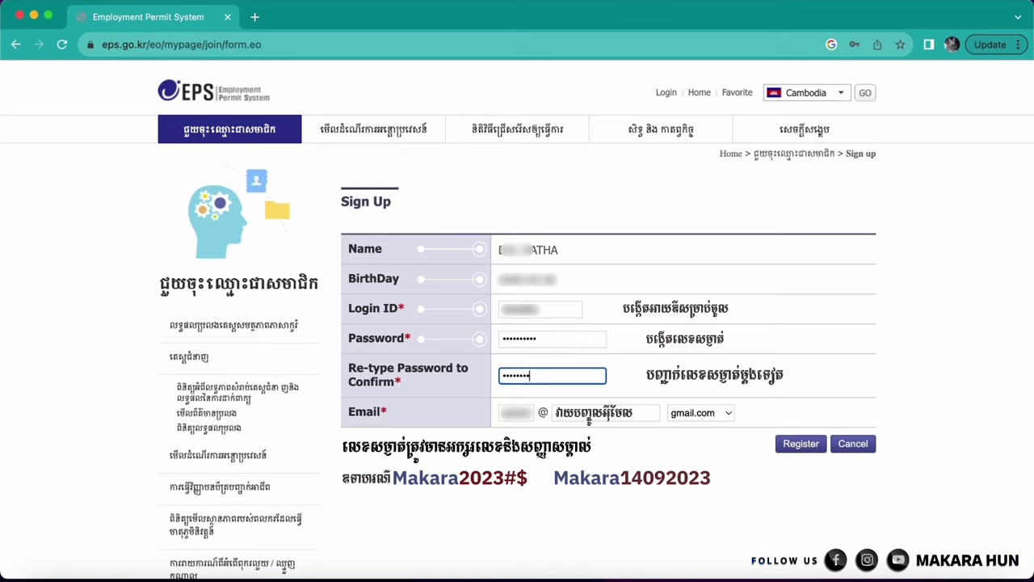
left_click(786, 451)
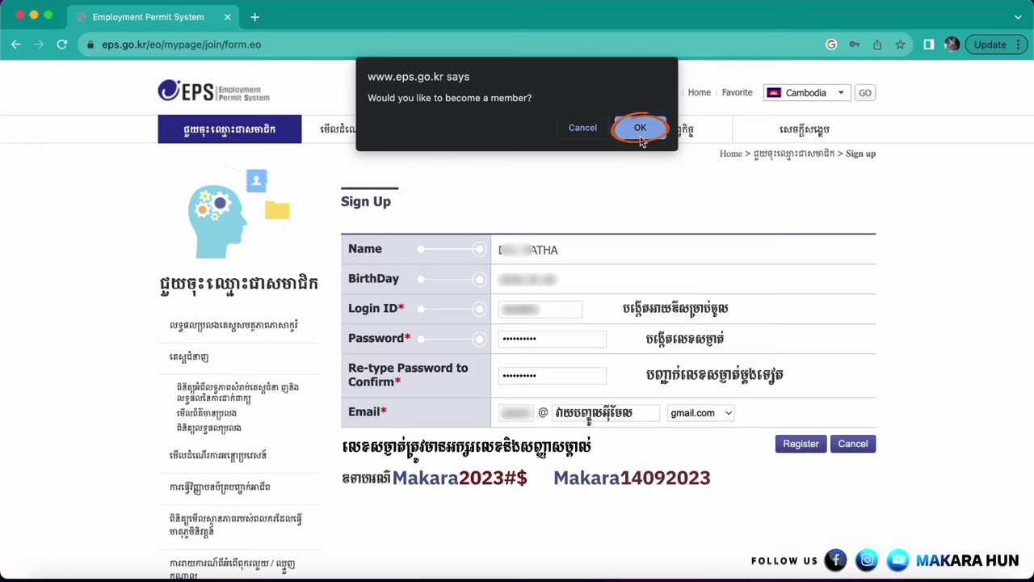
left_click(640, 130)
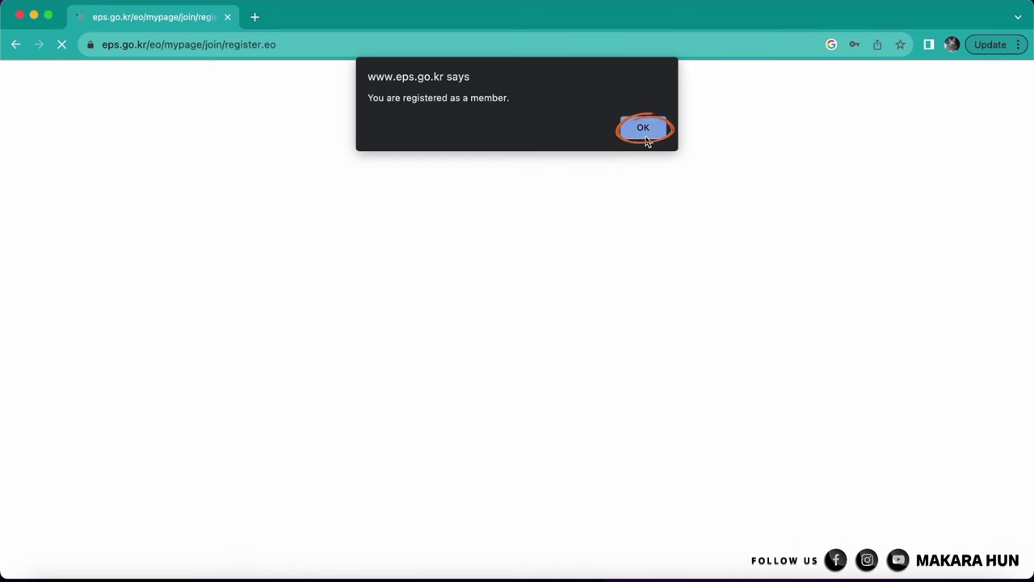
Sign in on the home page with the new account's login ID and password
left_click(643, 130)
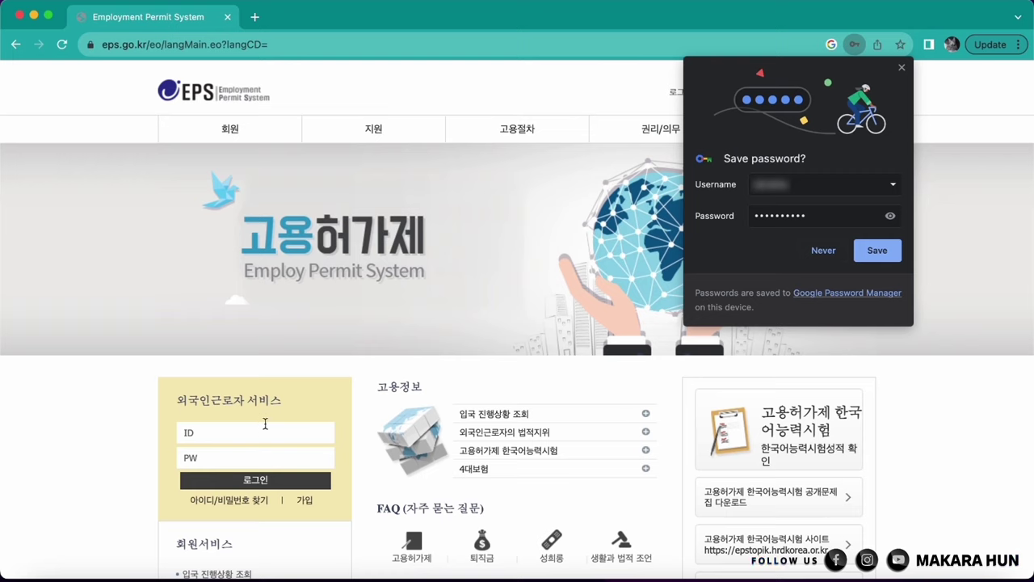
left_click(264, 426)
type("user01")
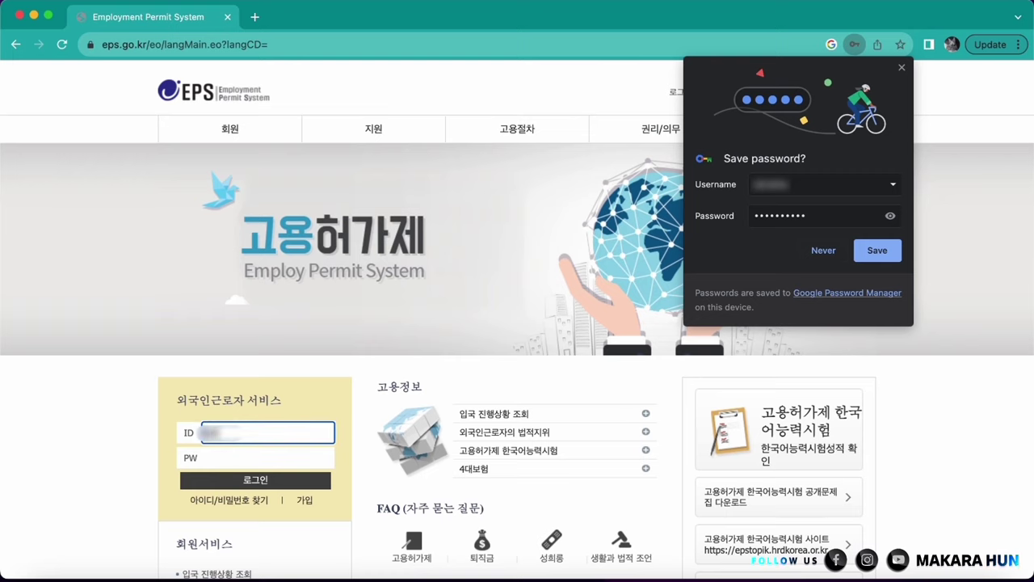
type("1")
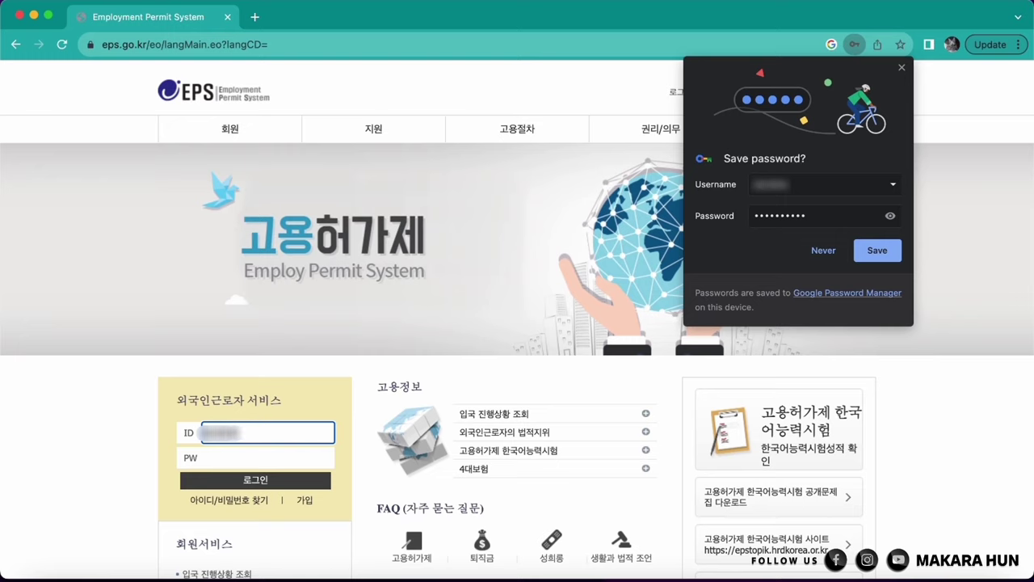
left_click(245, 461)
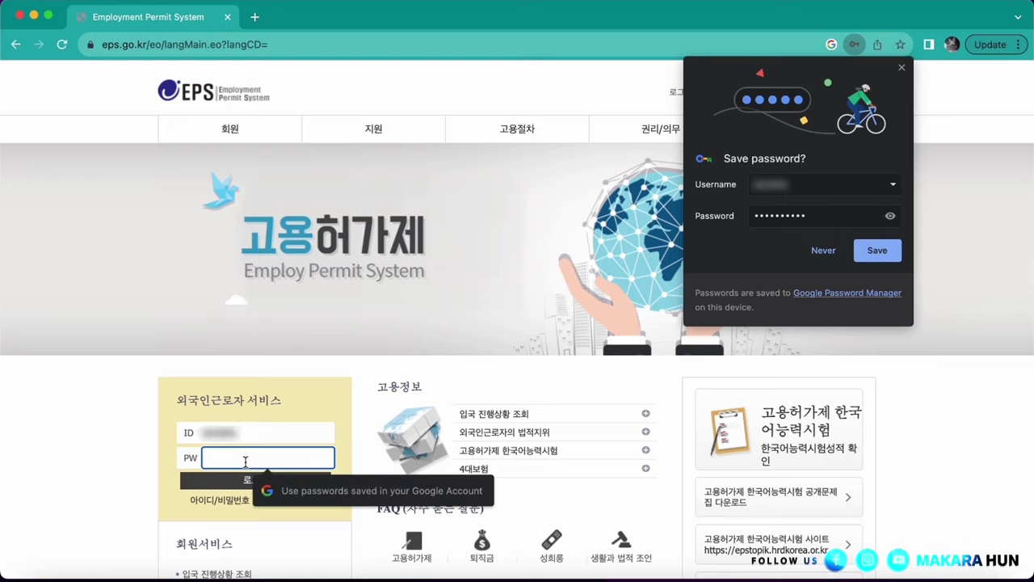
key("Escape")
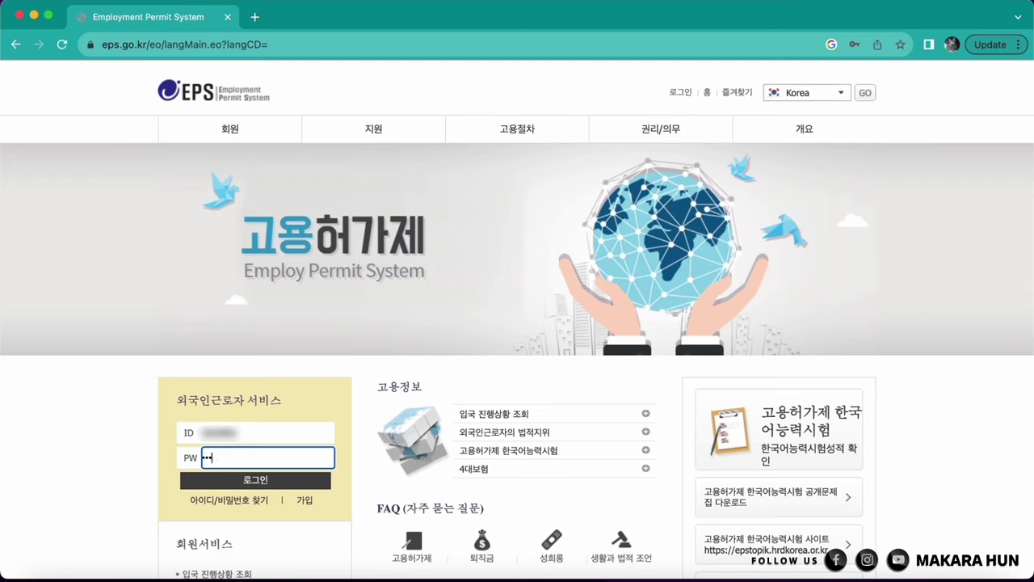
left_click(259, 483)
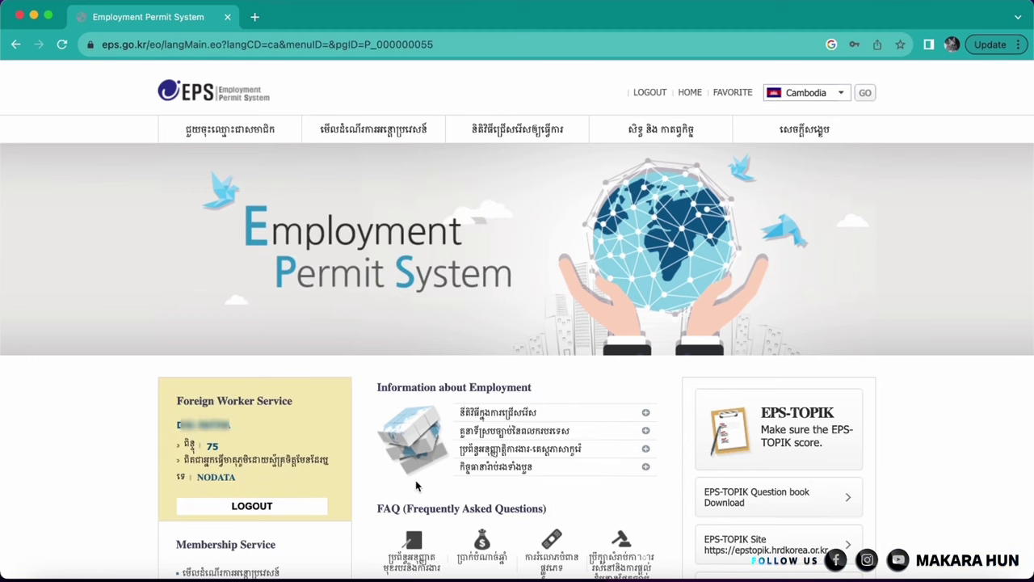
Open the entry-progress check under Membership Service and scroll through the 2023-09-07 application record
scroll(416, 485, "down", 3)
left_click(270, 452)
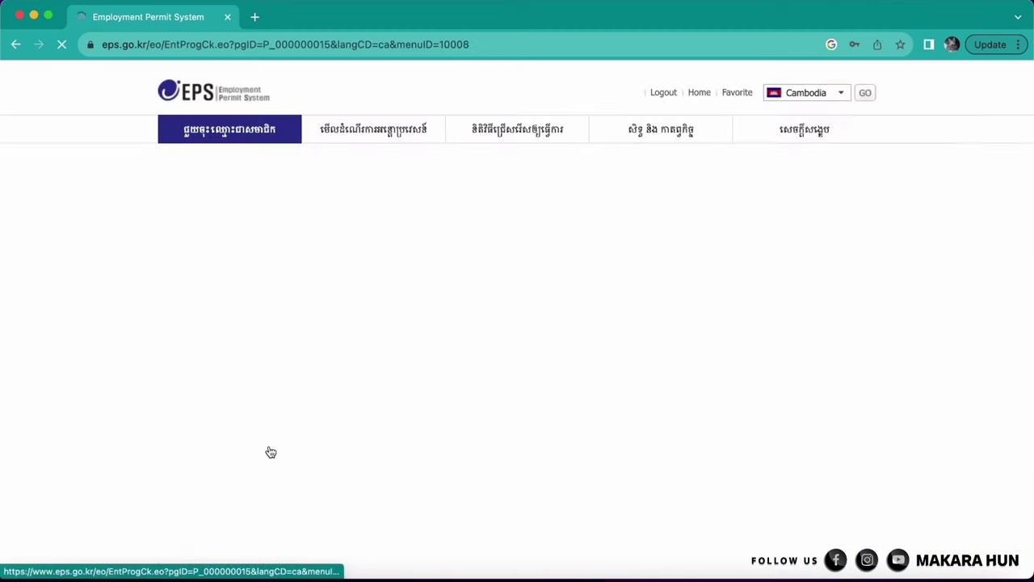
scroll(367, 494, "down", 3)
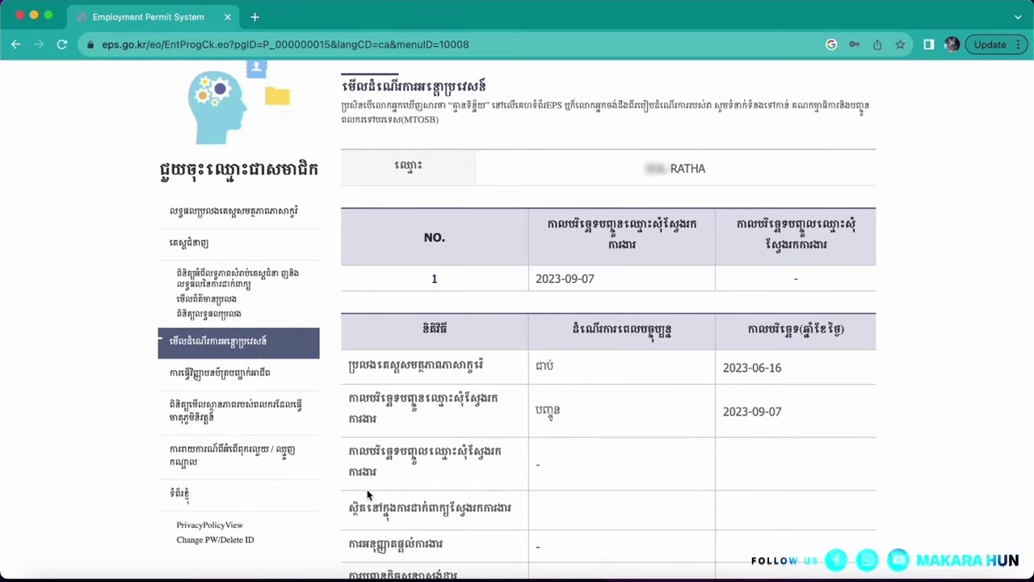